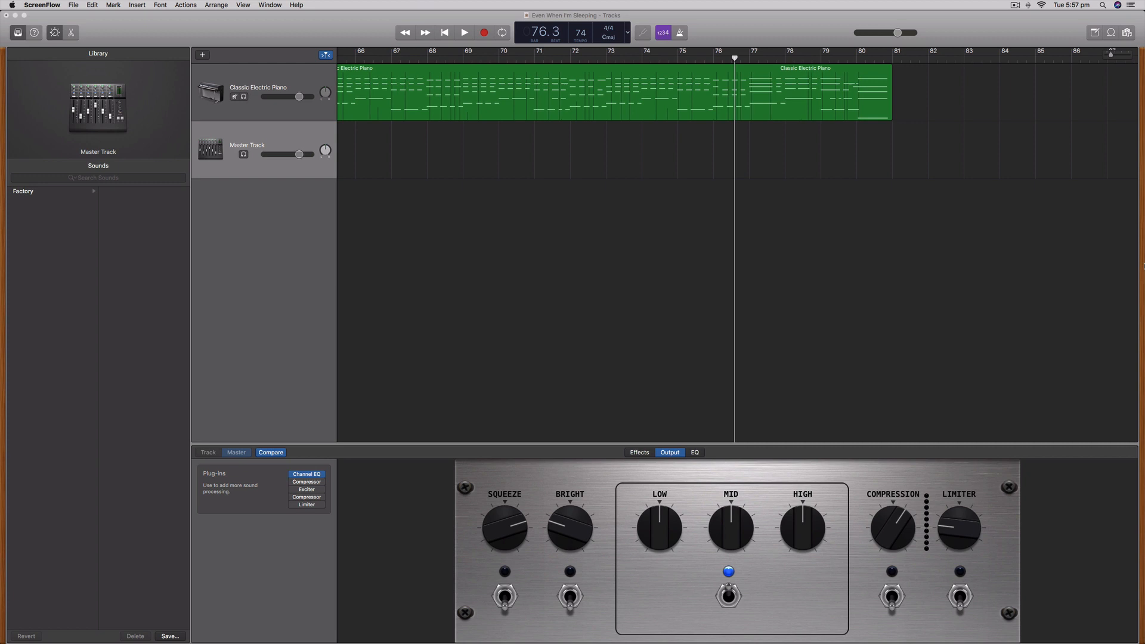
- Bring GarageBand to the front and select the Classic Electric Piano track header
{"action": "left_click", "coordinate": [307, 224]}
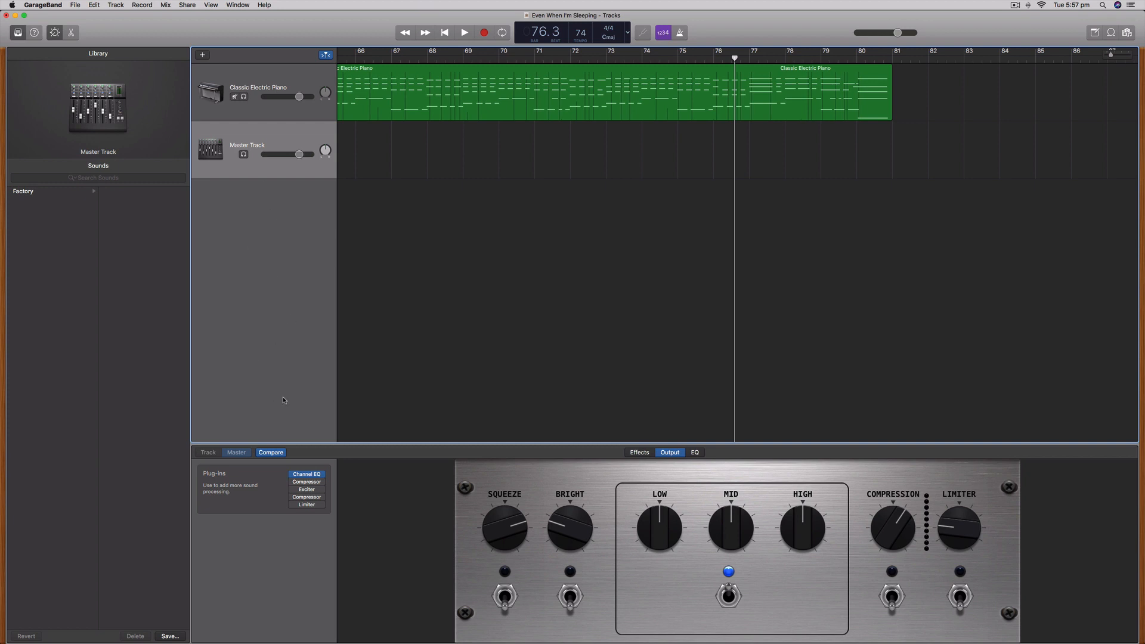
{"action": "left_click", "coordinate": [193, 34]}
- Expand the piano track's Plug-ins section and browse the empty effect slot's plug-in list
{"action": "left_click", "coordinate": [251, 110]}
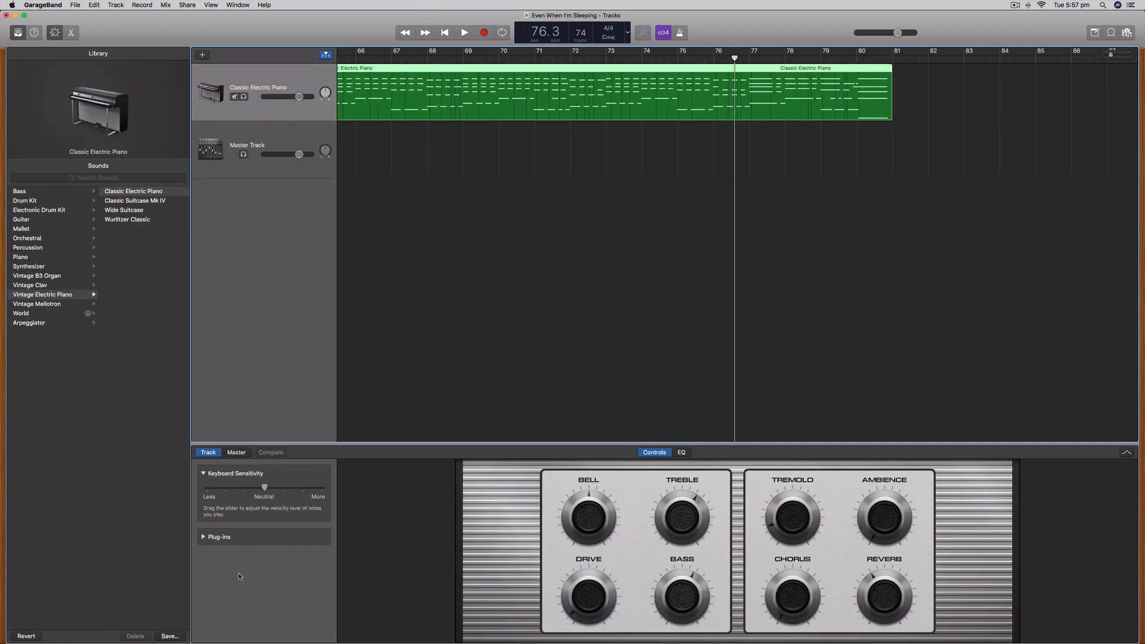
{"action": "left_click", "coordinate": [203, 538]}
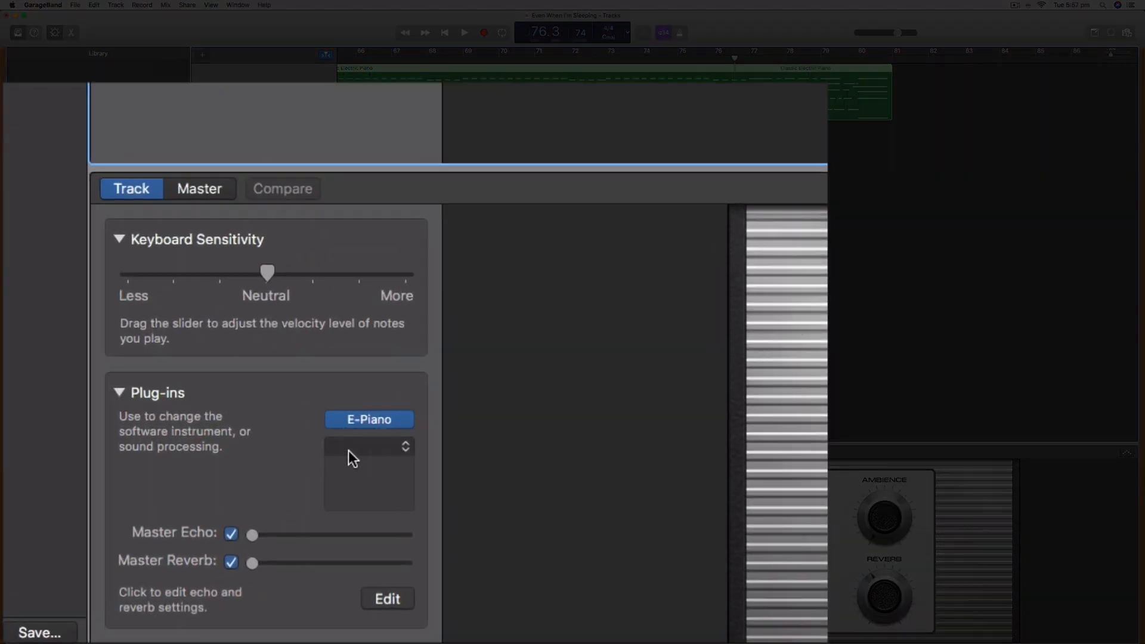
{"action": "left_click", "coordinate": [372, 462]}
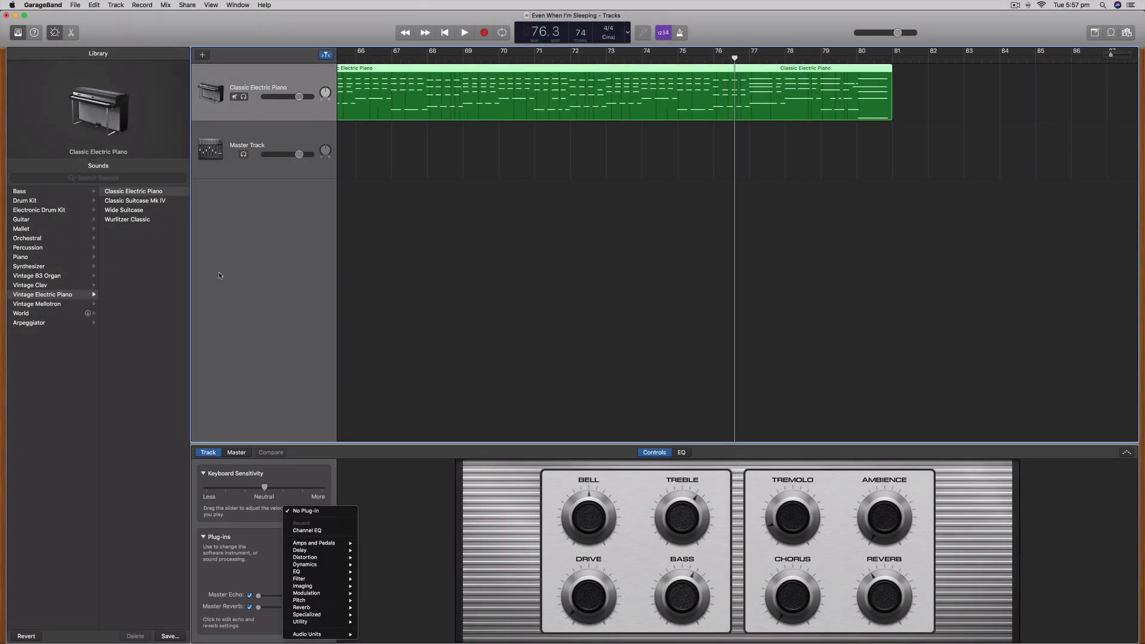
{"action": "left_click", "coordinate": [223, 273]}
- In GarageBand Preferences > Audio/MIDI, tick Enable Audio Units
{"action": "left_click", "coordinate": [43, 4]}
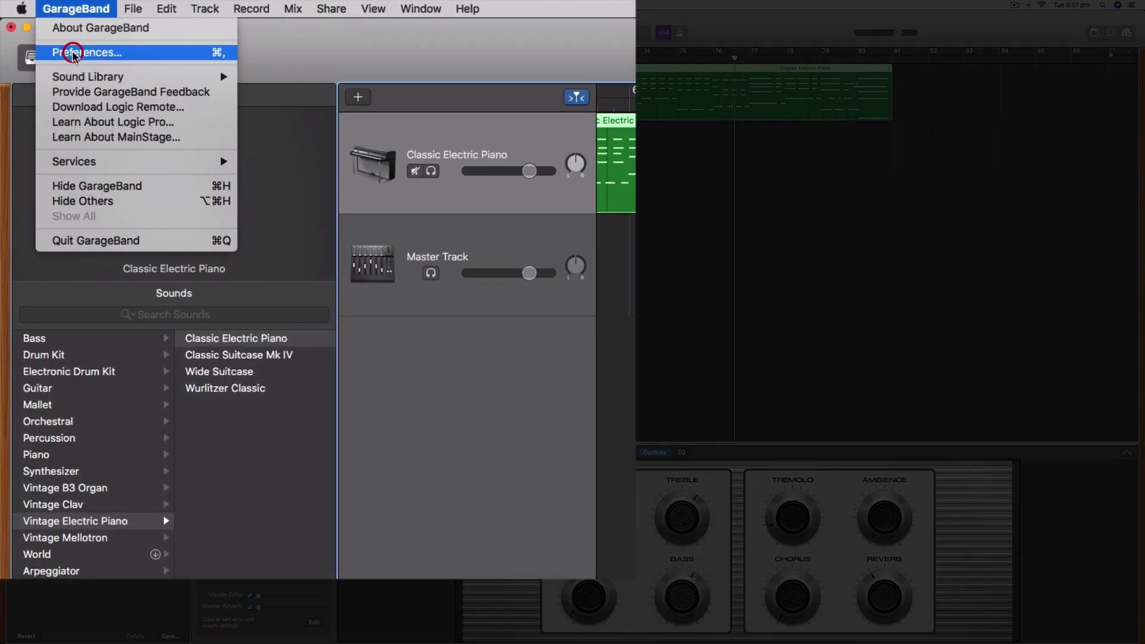
{"action": "left_click", "coordinate": [74, 54]}
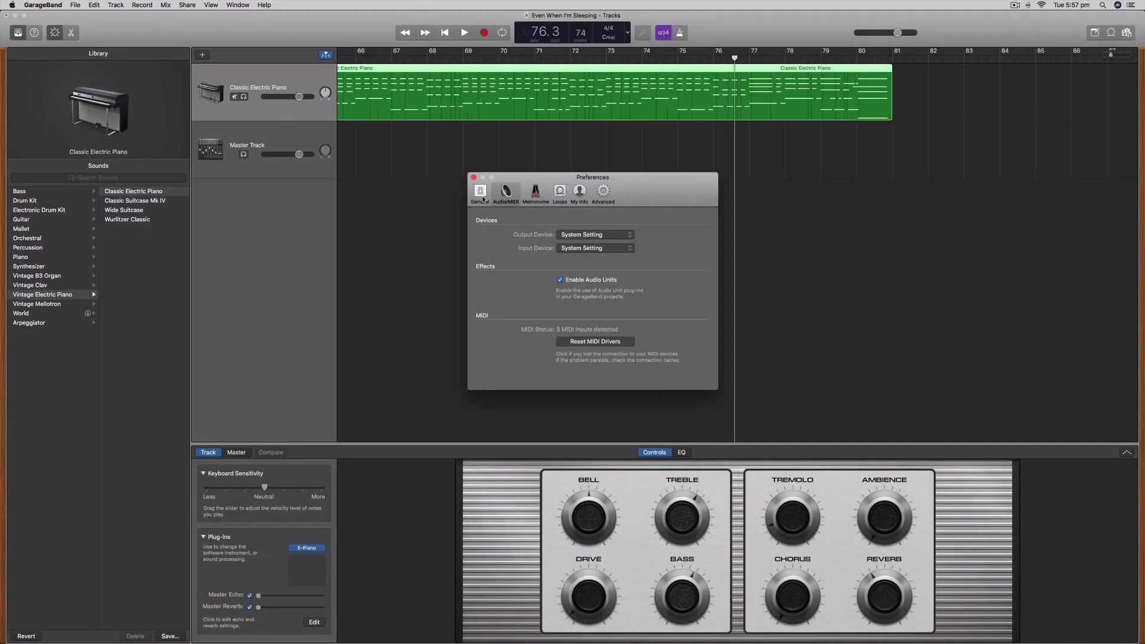
{"action": "left_click", "coordinate": [483, 195]}
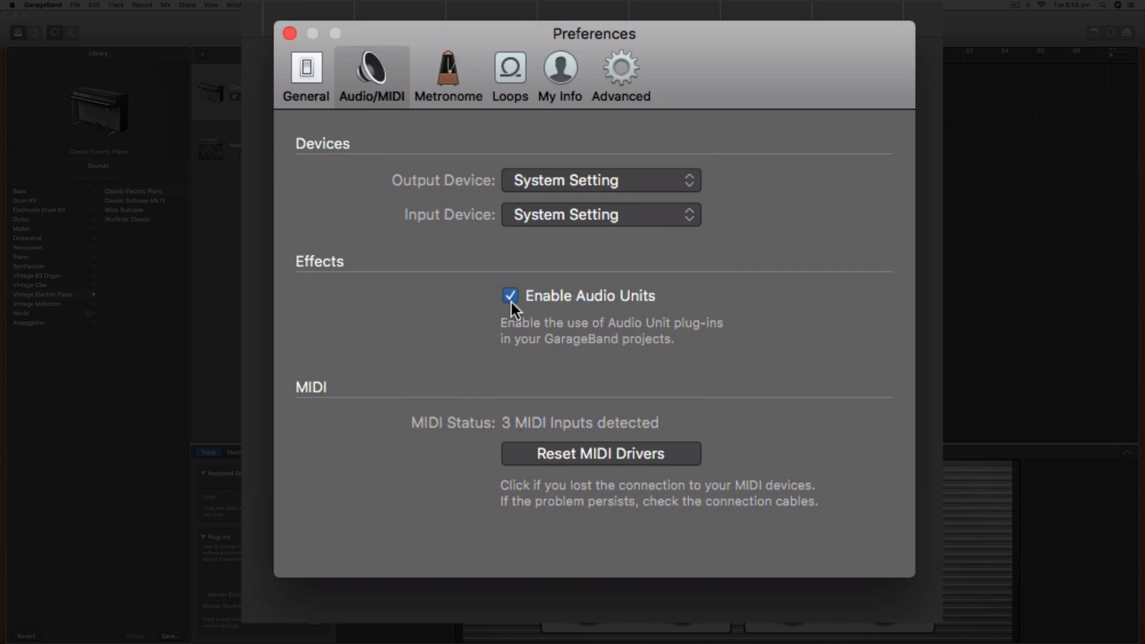
- Close Preferences and reopen the empty slot's plug-in list, now showing Audio Units with the Waves collection
{"action": "left_click", "coordinate": [289, 34]}
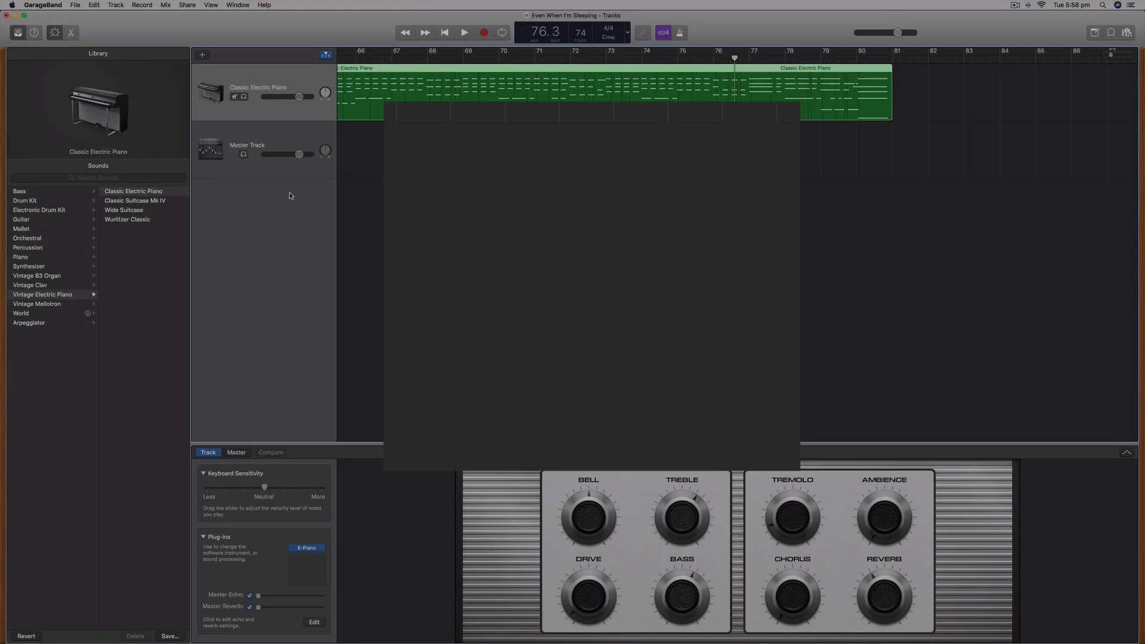
{"action": "left_click", "coordinate": [286, 73]}
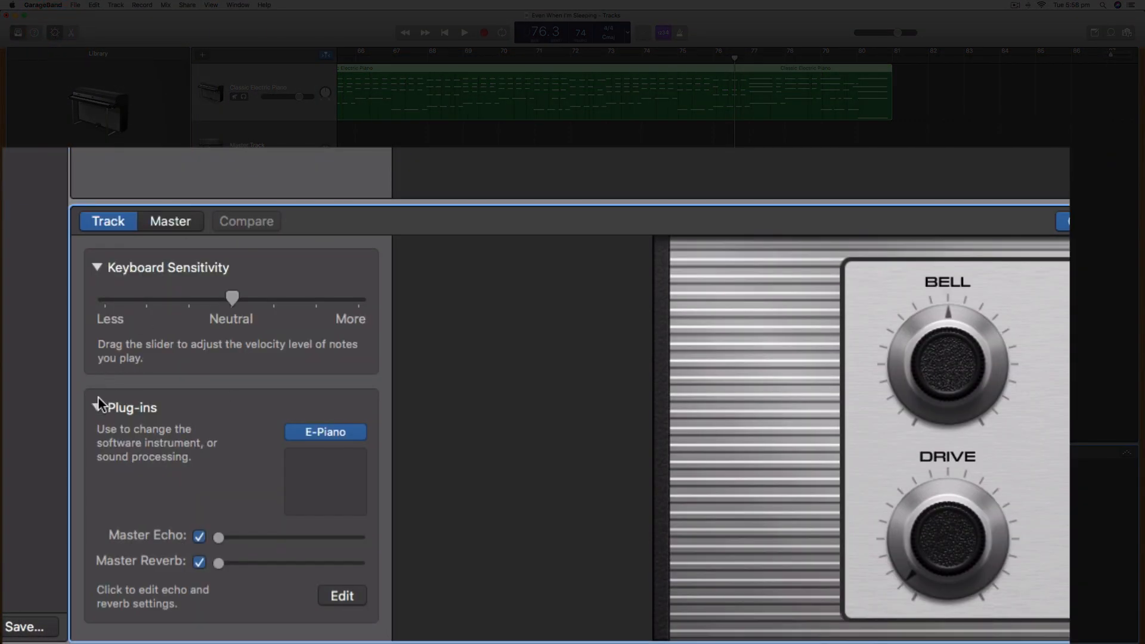
{"action": "left_click", "coordinate": [96, 407]}
{"action": "left_click", "coordinate": [96, 407]}
{"action": "left_click", "coordinate": [331, 461]}
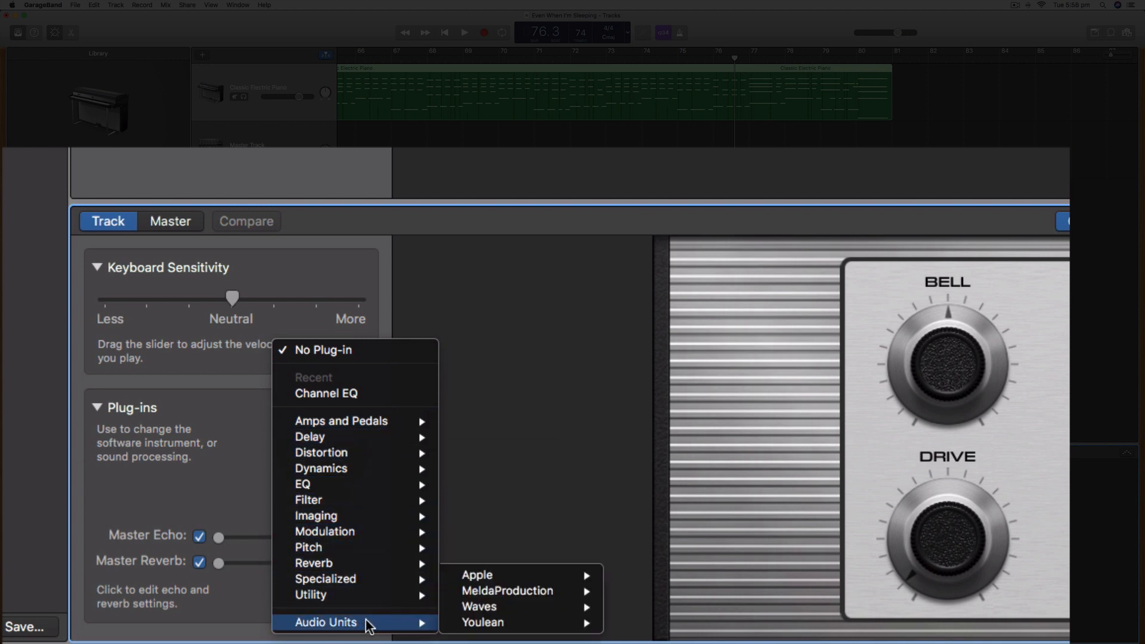
{"action": "mouse_move", "coordinate": [325, 622]}
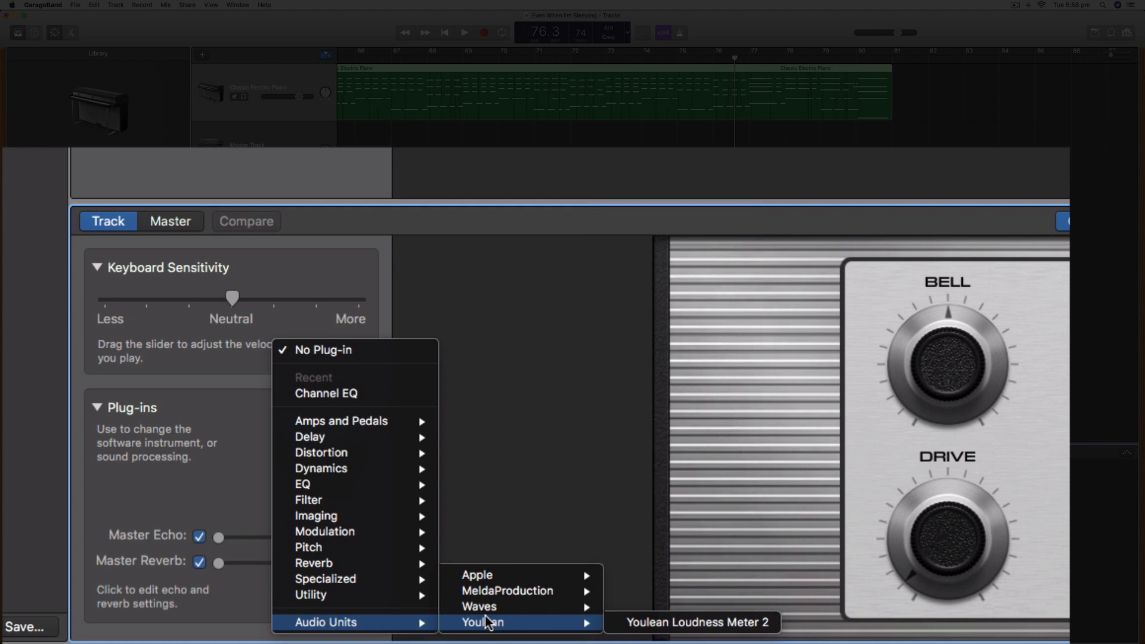
{"action": "mouse_move", "coordinate": [479, 607]}
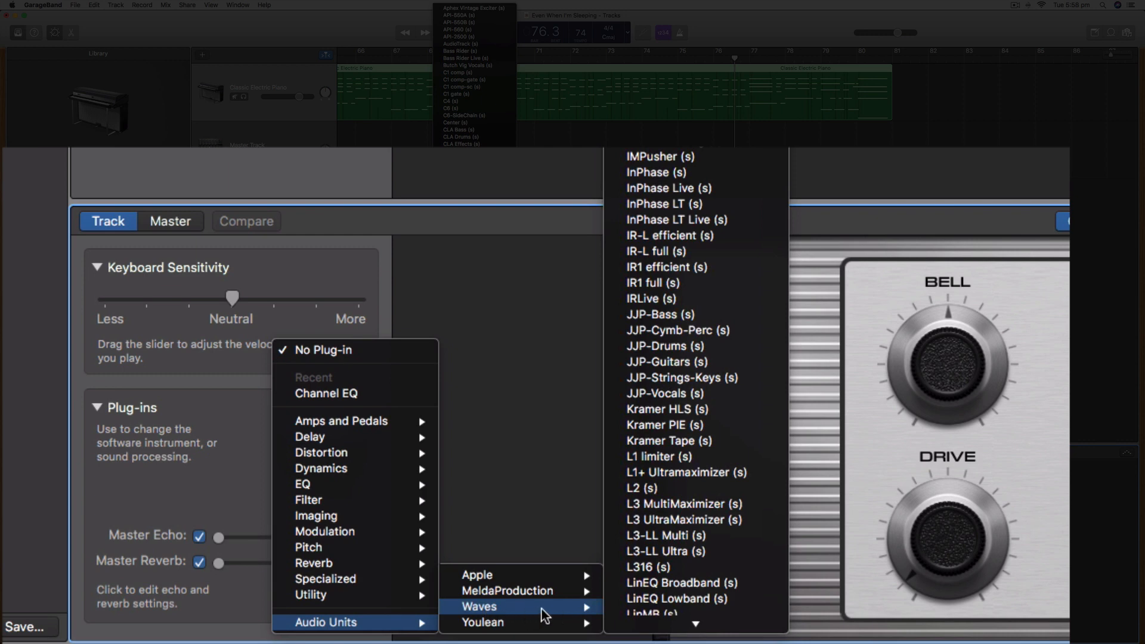
{"action": "scroll", "coordinate": [724, 423], "scroll_direction": "down", "scroll_amount": 5}
{"action": "scroll", "coordinate": [725, 422], "scroll_direction": "down", "scroll_amount": 5}
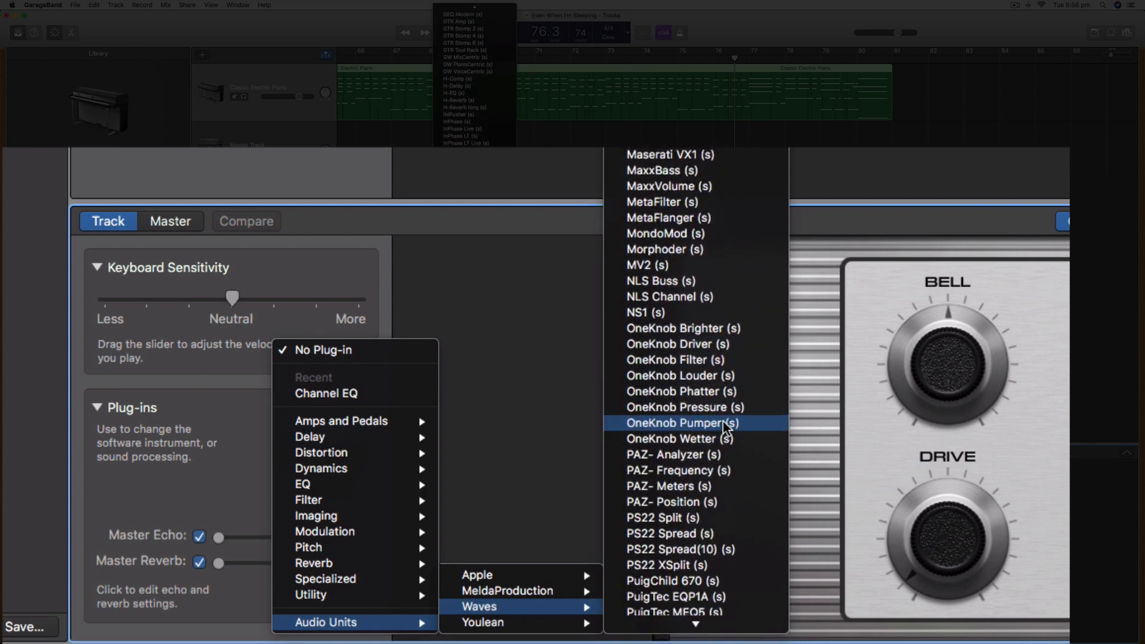
{"action": "scroll", "coordinate": [727, 426], "scroll_direction": "down", "scroll_amount": 5}
{"action": "scroll", "coordinate": [724, 425], "scroll_direction": "down", "scroll_amount": 5}
{"action": "scroll", "coordinate": [725, 424], "scroll_direction": "up", "scroll_amount": 1}
{"action": "scroll", "coordinate": [725, 425], "scroll_direction": "up", "scroll_amount": 10}
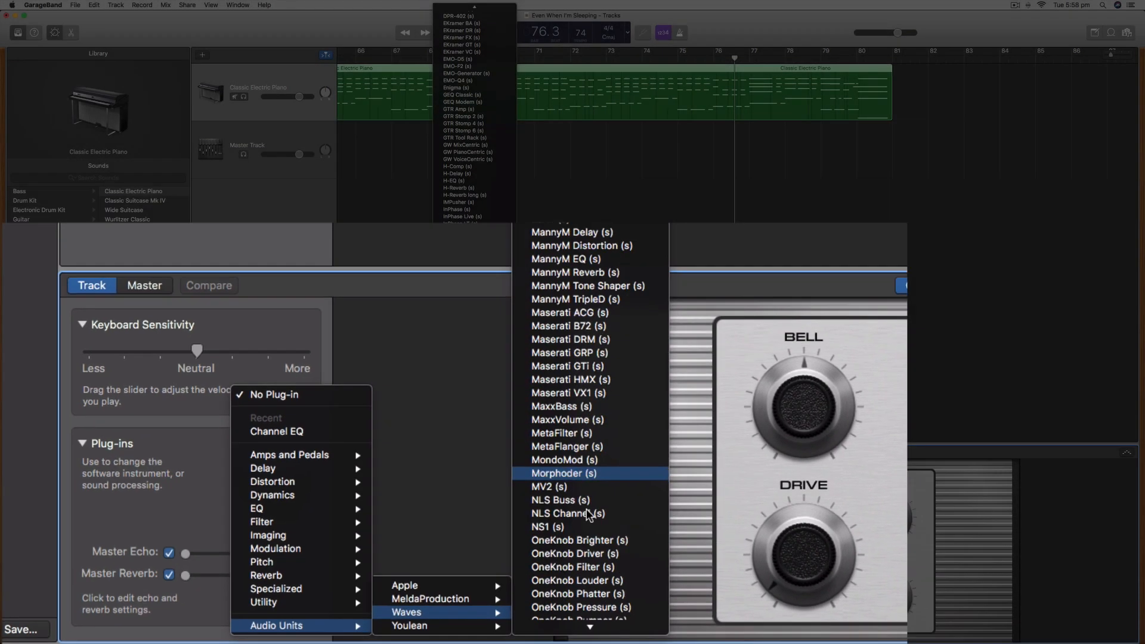
{"action": "scroll", "coordinate": [725, 425], "scroll_direction": "up", "scroll_amount": 10}
{"action": "scroll", "coordinate": [396, 547], "scroll_direction": "up", "scroll_amount": 5}
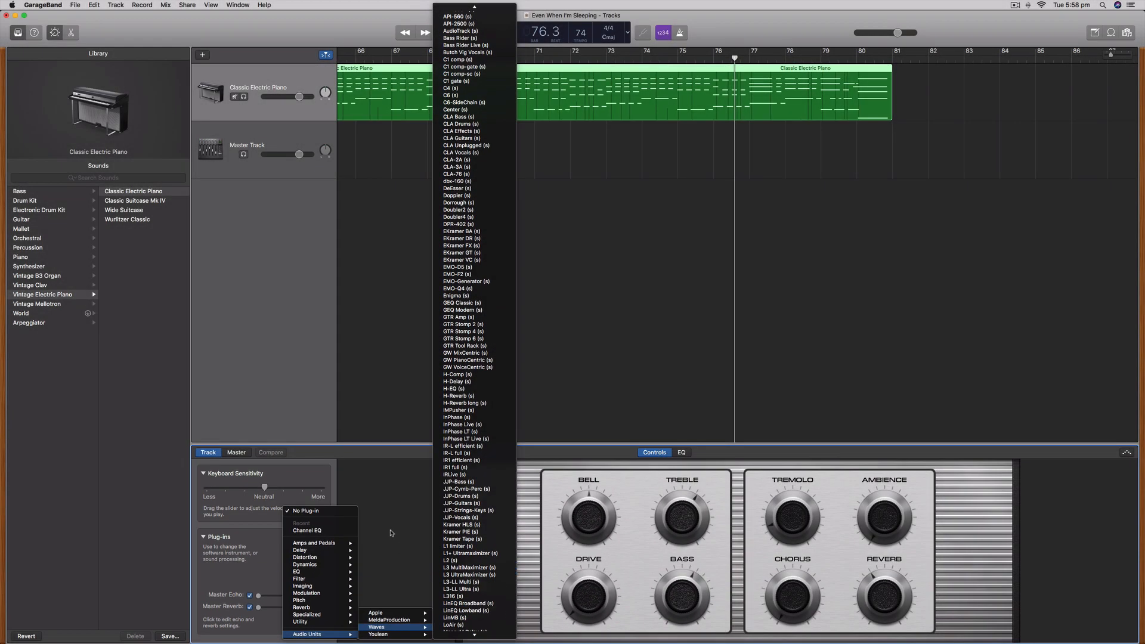